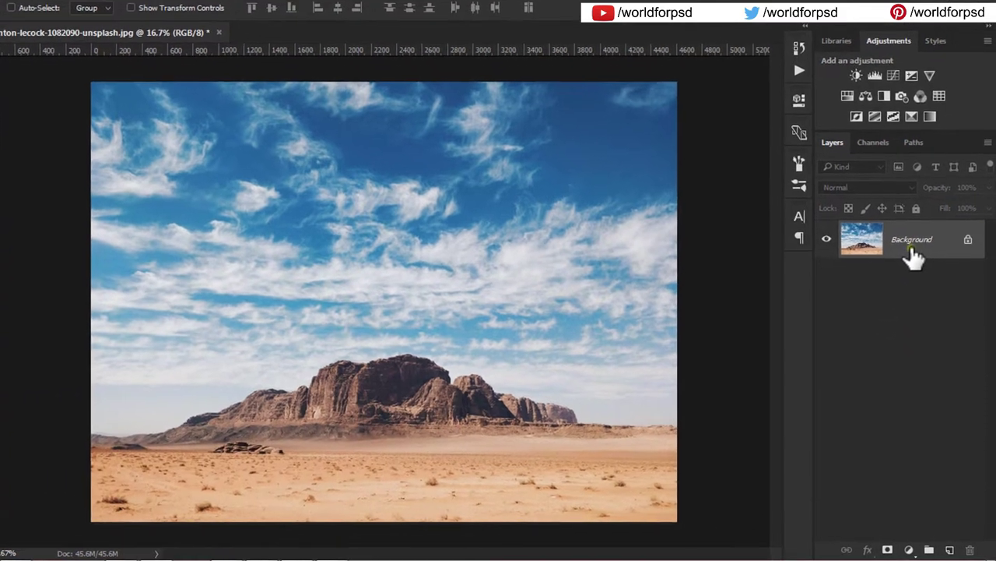
Duplicate the Background layer, hide the original, and select the Magic Eraser Tool
right_click(915, 264)
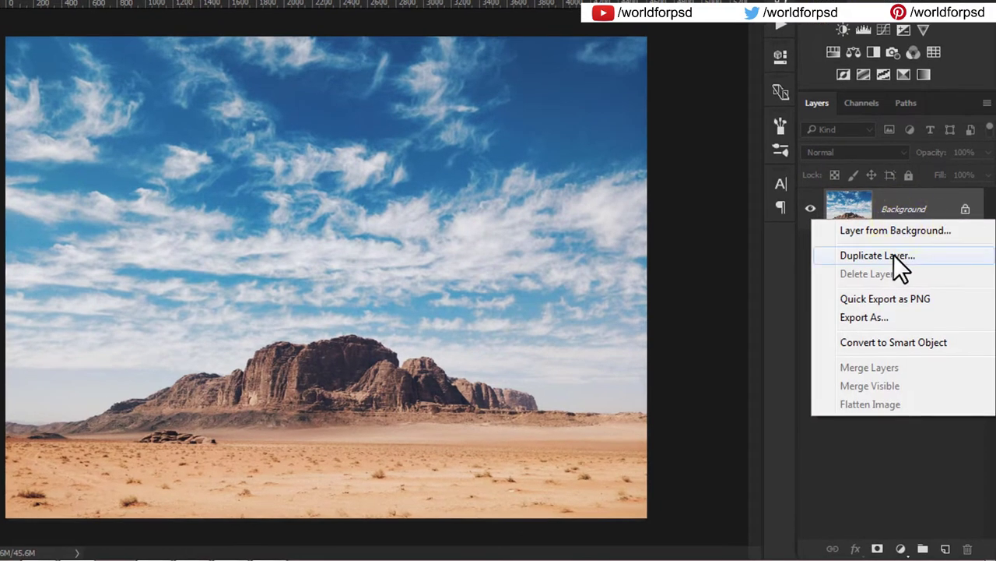
click(895, 256)
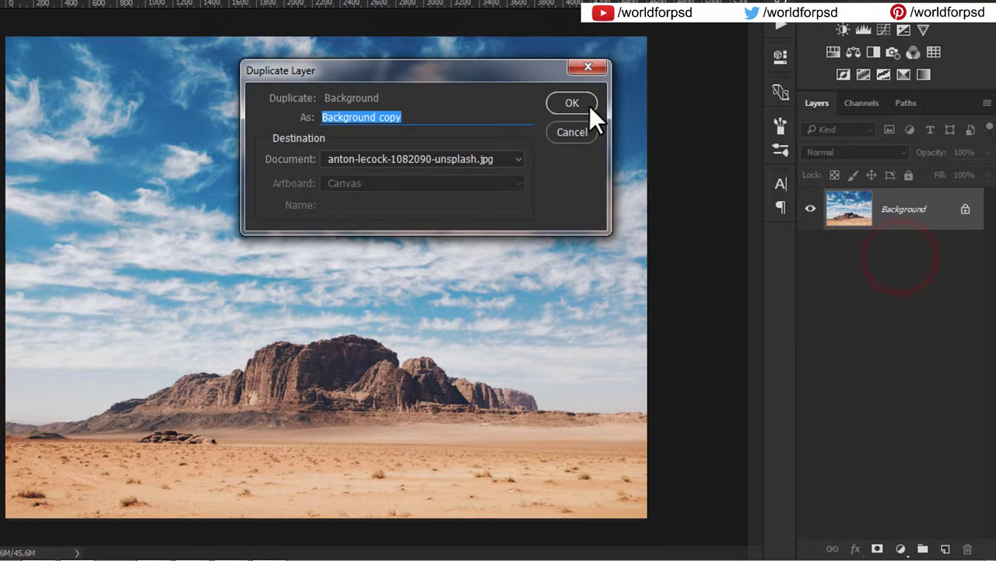
click(589, 105)
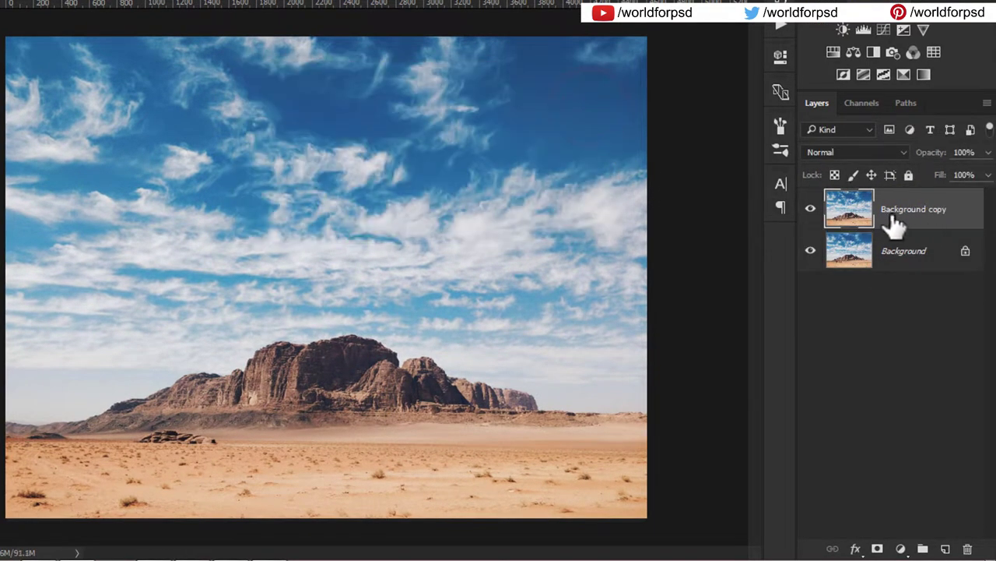
click(810, 251)
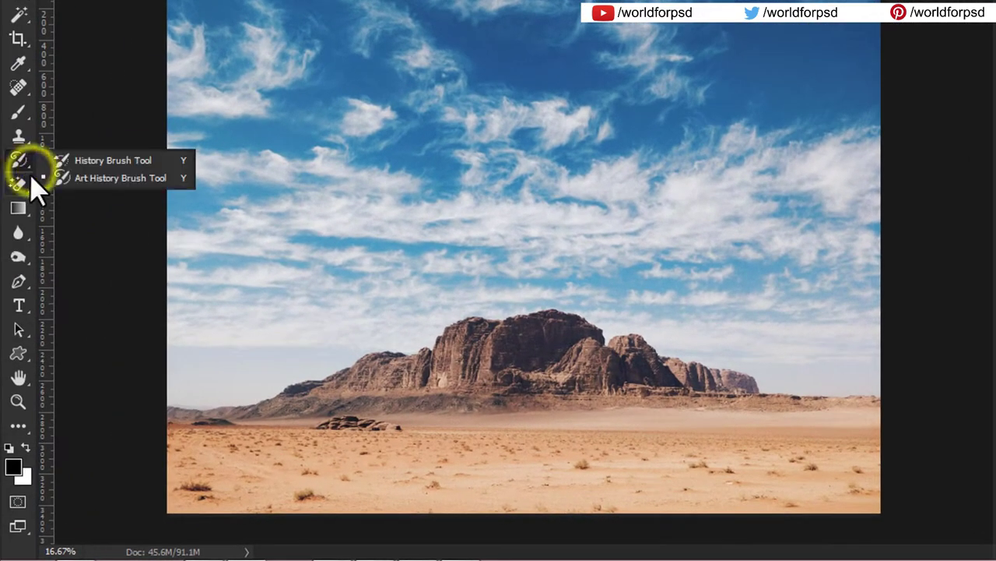
click(22, 187)
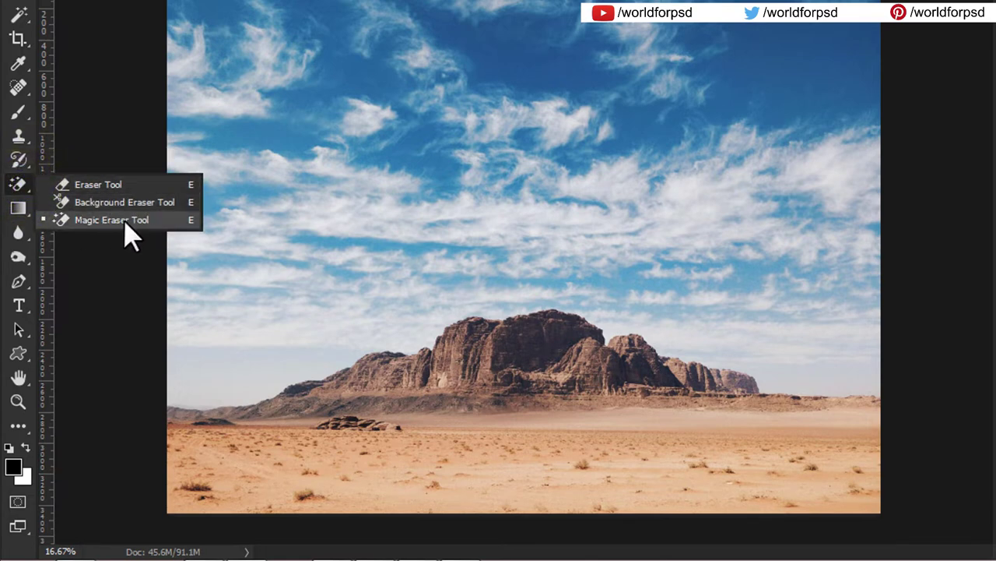
click(148, 221)
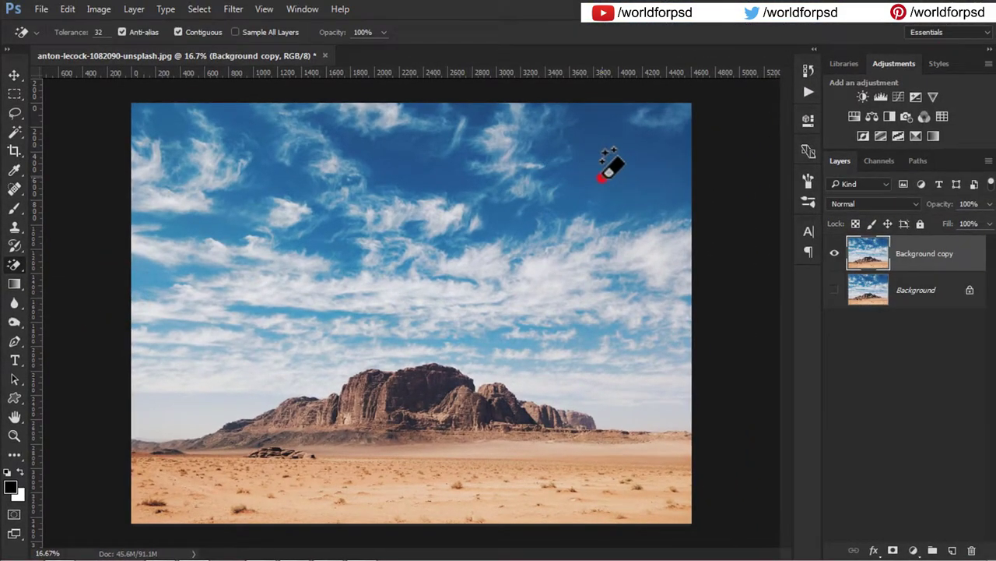
Magic-erase the large sky and cloud areas across the top, middle and left edge
click(602, 176)
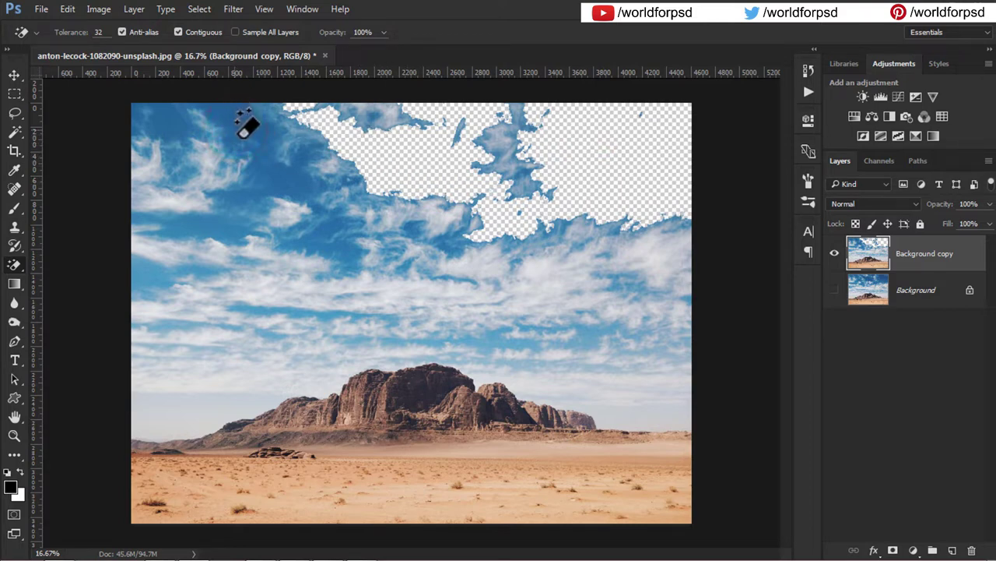
click(233, 108)
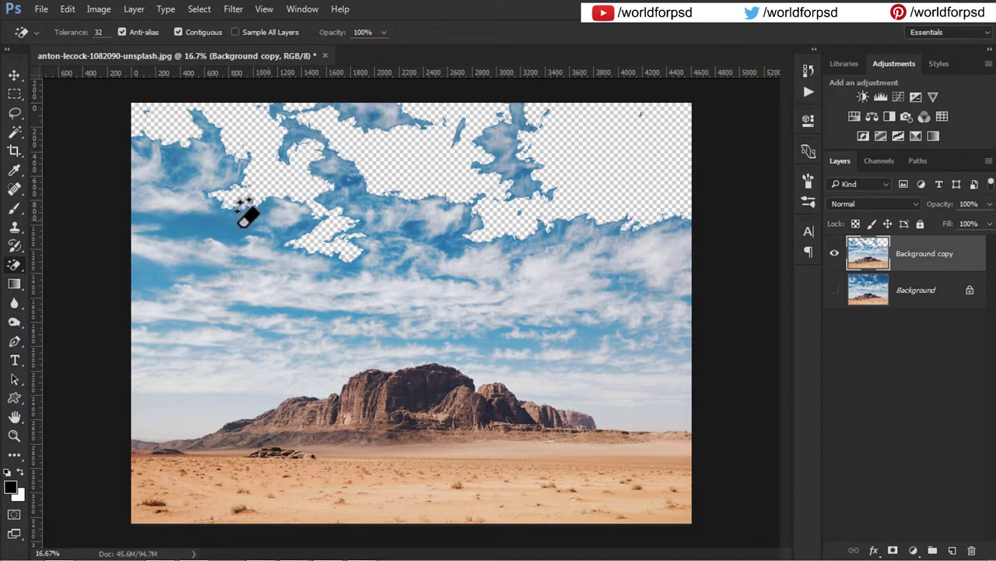
click(151, 277)
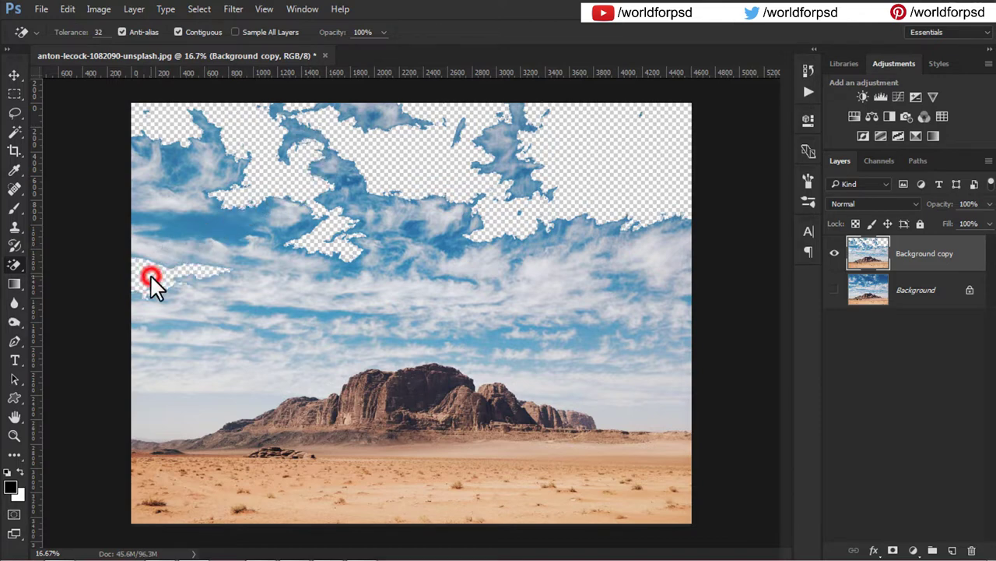
click(184, 229)
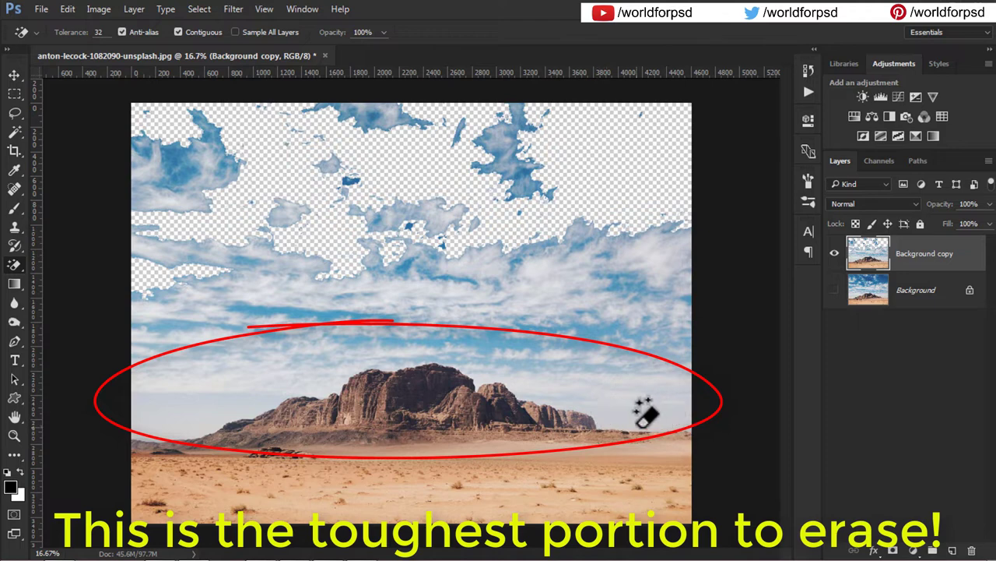
click(635, 417)
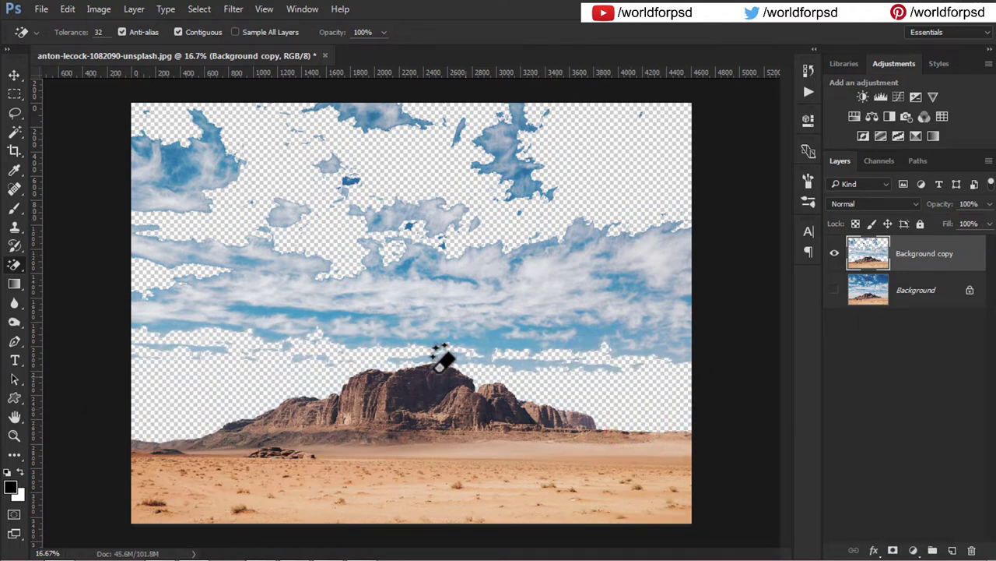
click(157, 330)
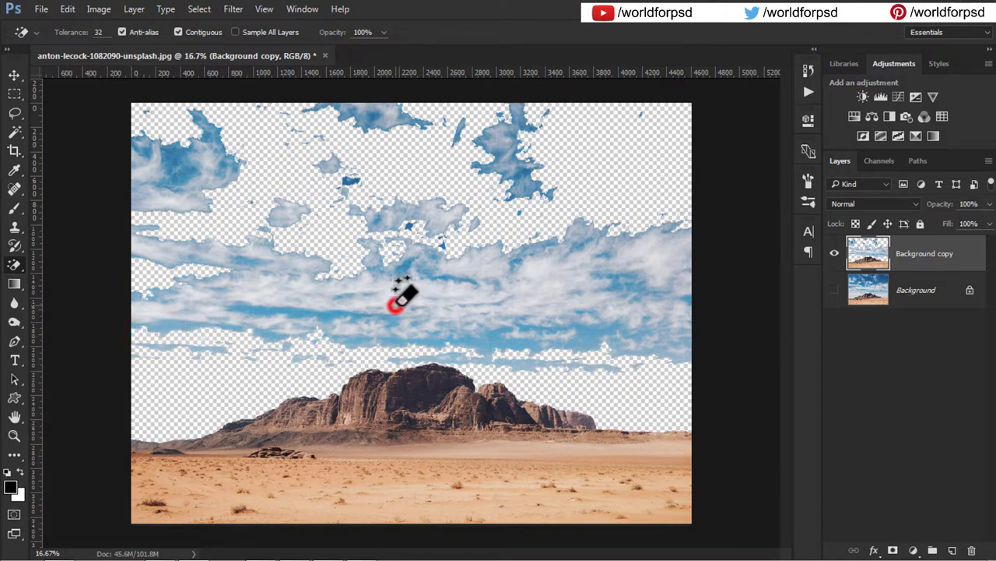
click(586, 343)
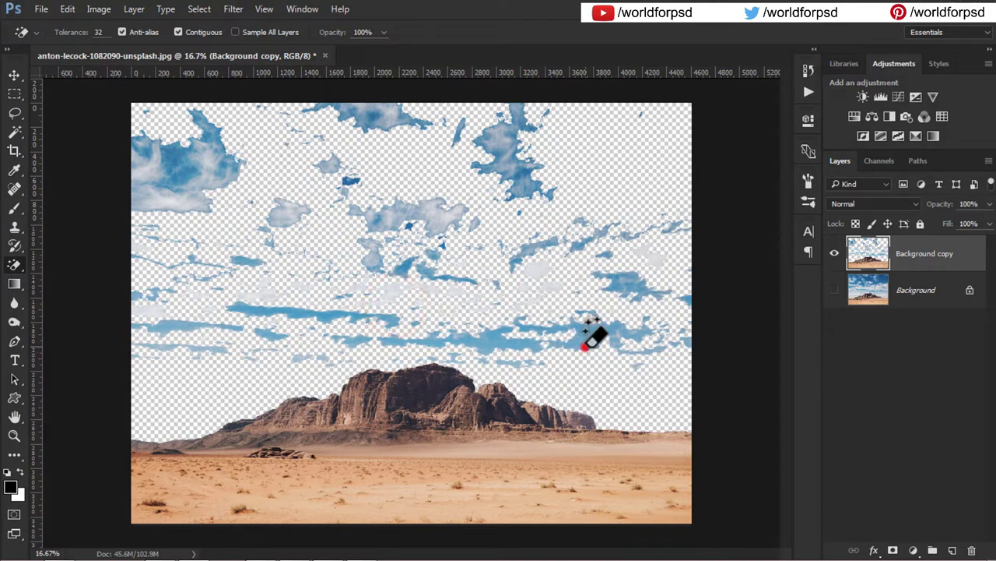
click(477, 350)
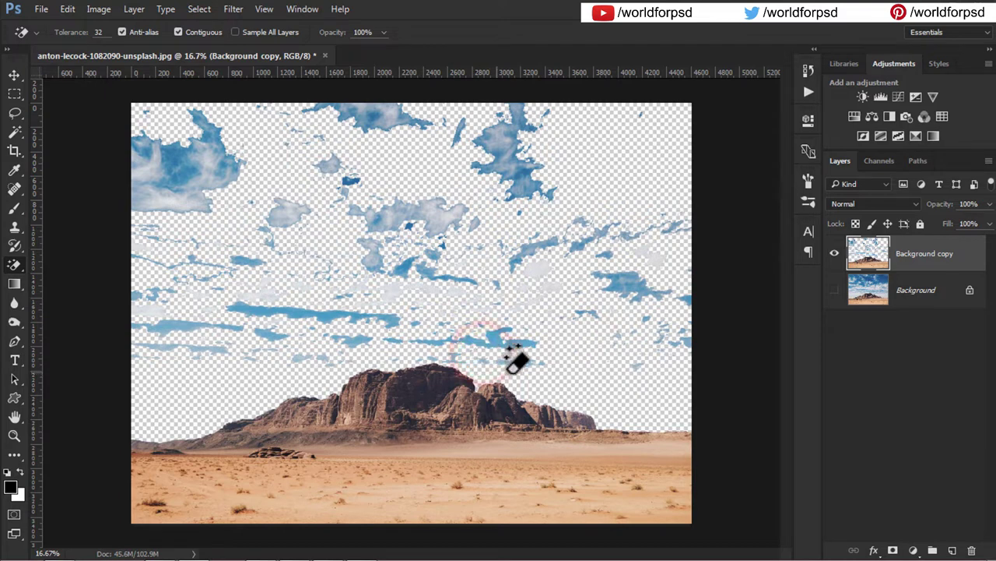
click(490, 350)
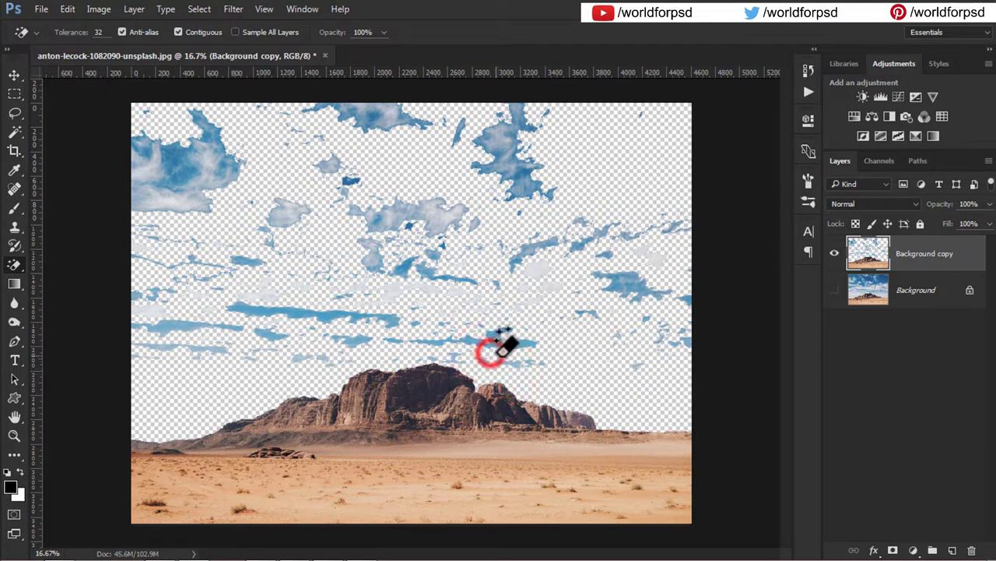
click(321, 313)
click(182, 327)
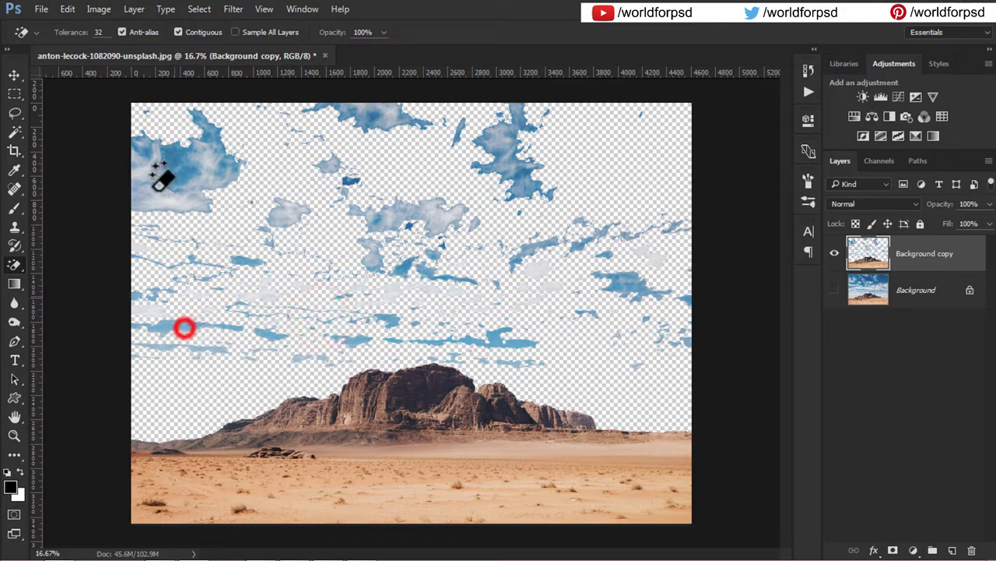
click(167, 170)
click(201, 175)
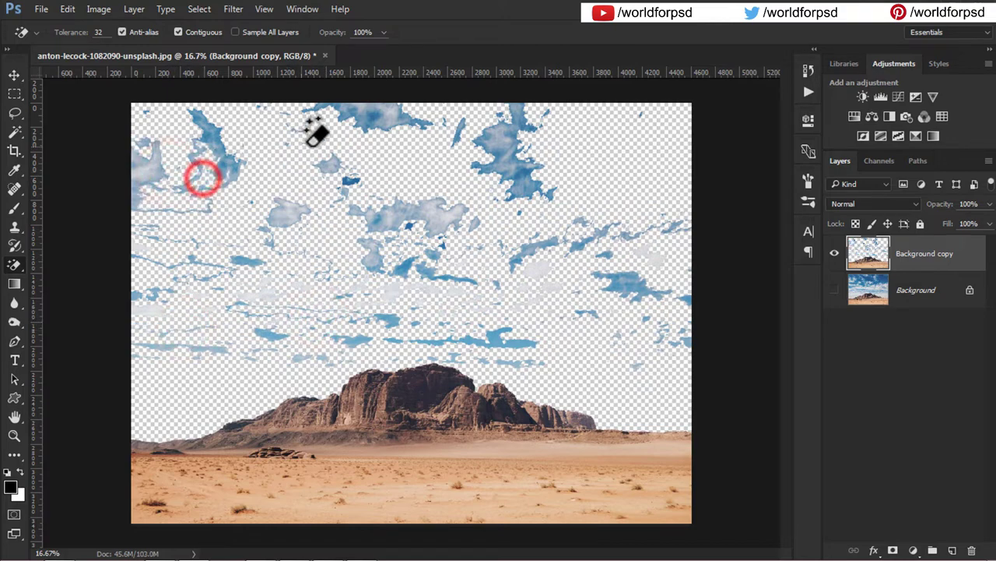
click(392, 126)
Erase the faint leftover cloud and blue sky pixels around the mountain and edges
click(493, 343)
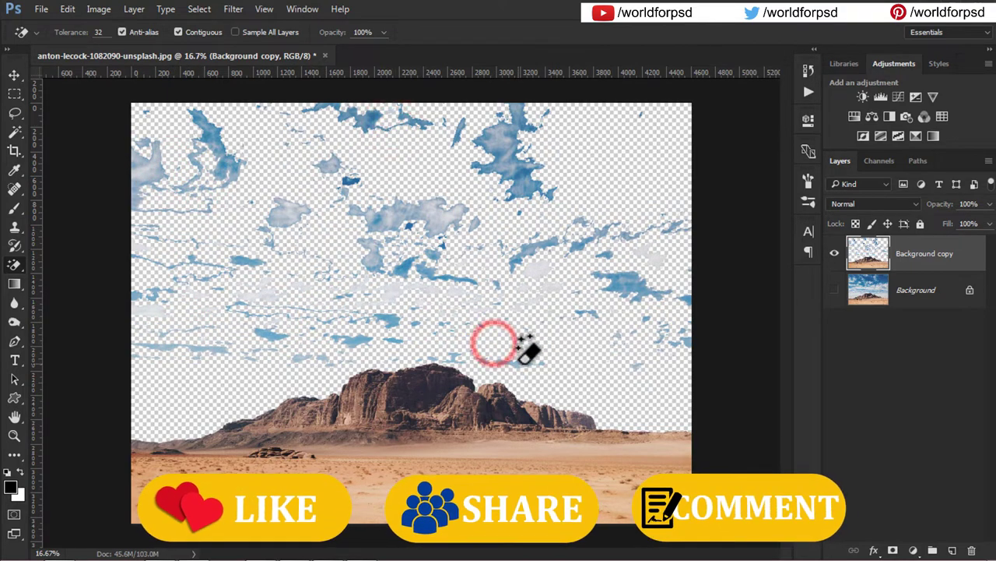
click(516, 366)
click(483, 358)
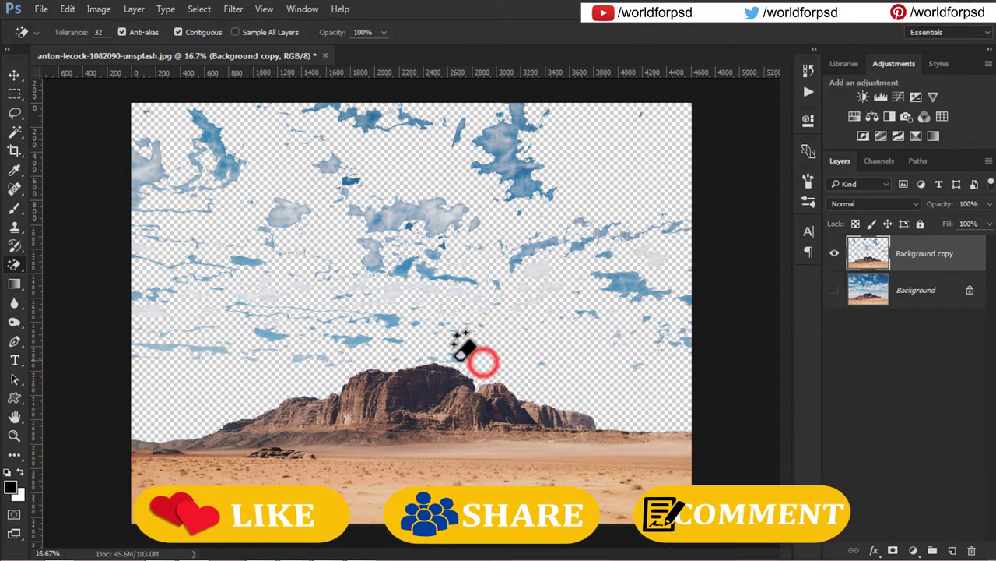
click(349, 342)
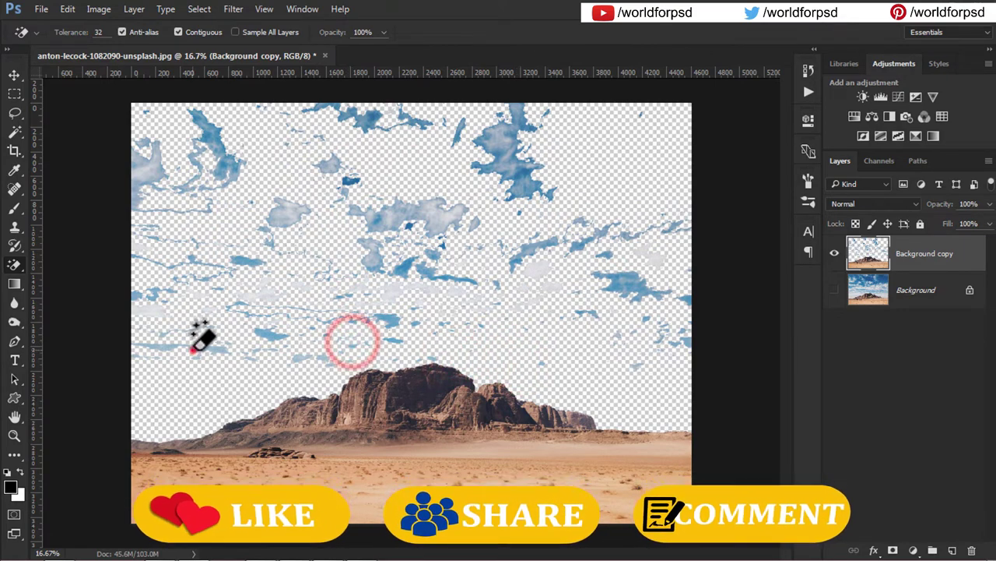
click(193, 351)
click(133, 294)
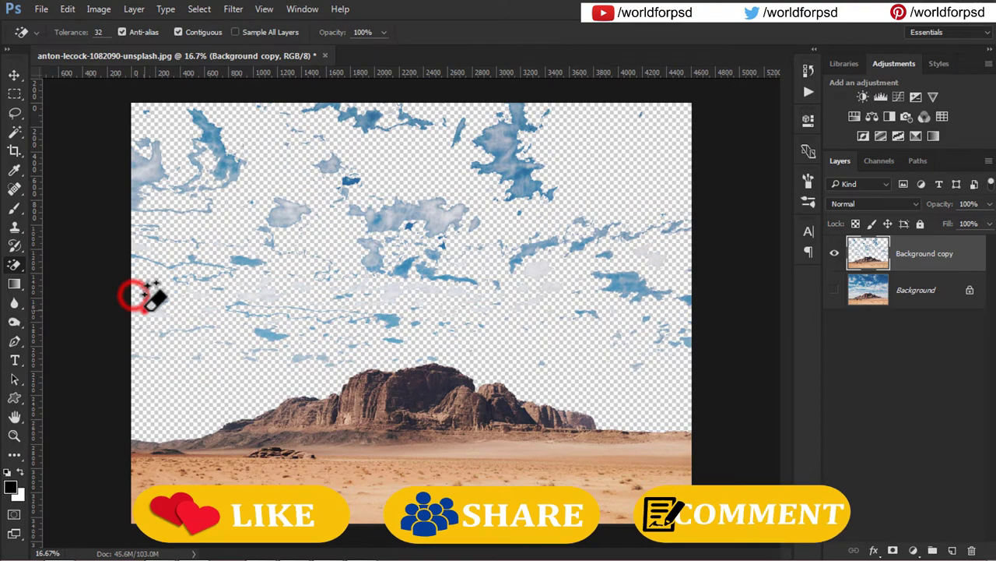
click(137, 179)
click(208, 138)
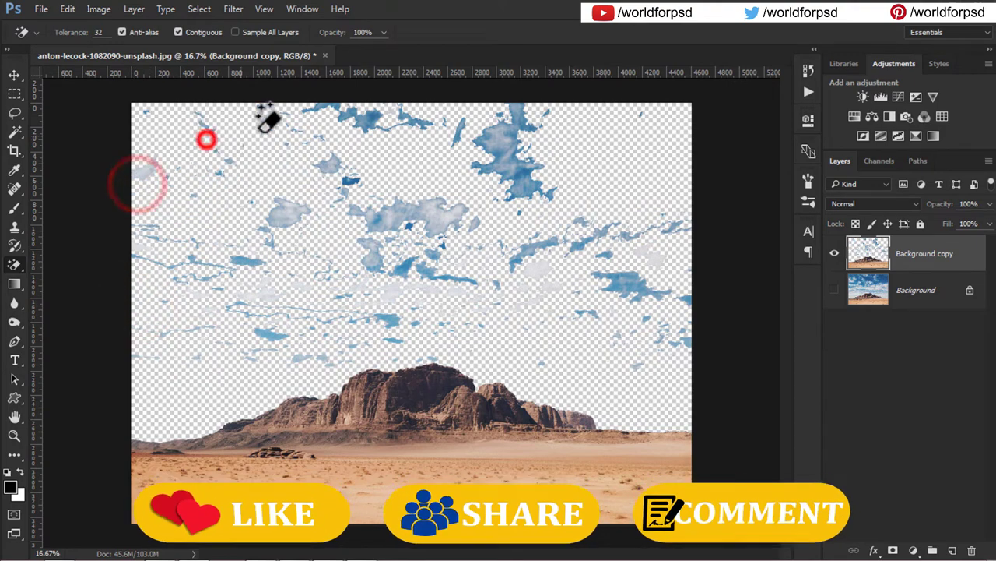
click(404, 212)
click(507, 153)
click(527, 190)
click(628, 281)
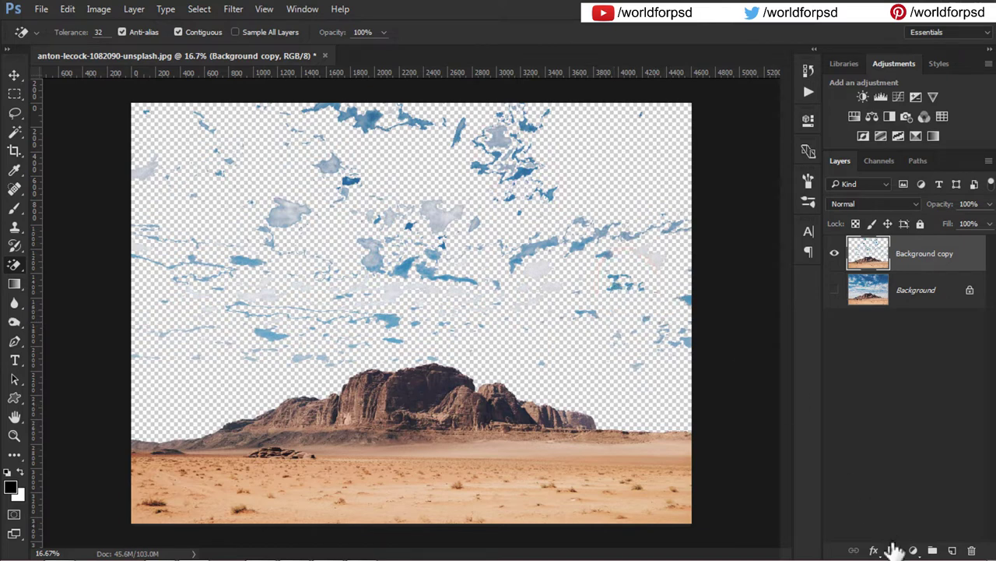
Add a layer mask to Background copy and brush out the remaining cloud fragments
click(894, 550)
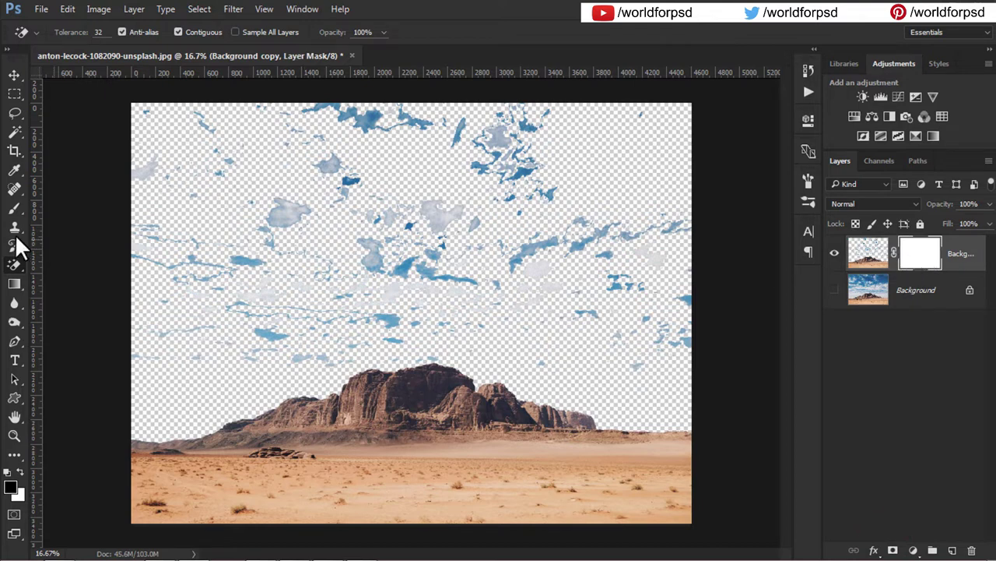
click(9, 209)
click(285, 195)
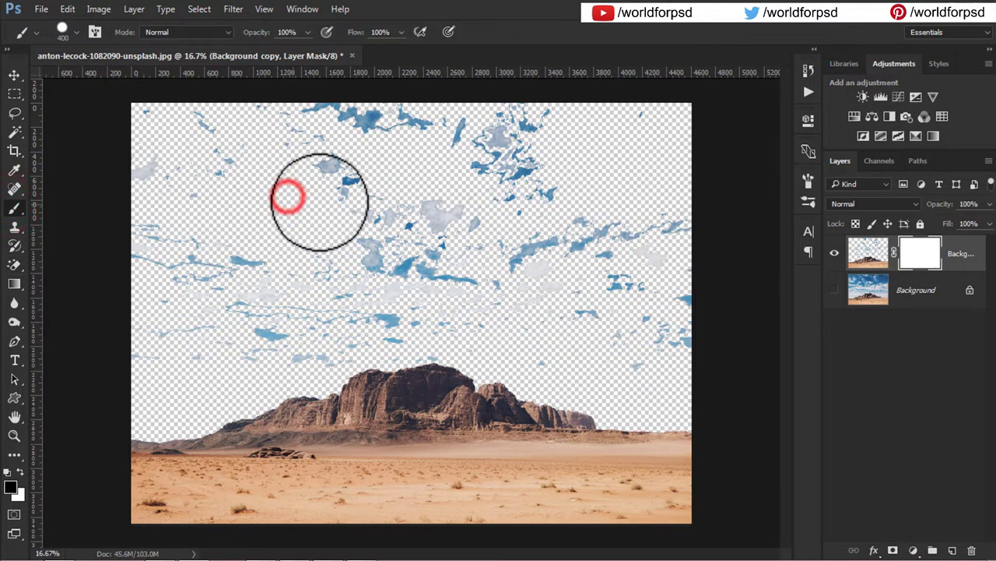
mouse_move(293, 329)
mouse_down()
mouse_move(235, 342)
mouse_move(222, 367)
mouse_move(207, 260)
mouse_move(151, 151)
mouse_move(179, 223)
mouse_move(349, 133)
mouse_move(248, 123)
mouse_move(478, 123)
mouse_move(167, 166)
mouse_move(239, 167)
mouse_move(515, 127)
mouse_move(460, 122)
mouse_move(360, 218)
mouse_move(434, 241)
mouse_move(386, 319)
mouse_move(412, 334)
mouse_move(289, 278)
mouse_move(285, 356)
mouse_move(487, 262)
mouse_move(654, 317)
mouse_move(472, 318)
mouse_move(485, 333)
mouse_move(690, 294)
mouse_move(678, 207)
mouse_move(656, 323)
mouse_move(682, 140)
mouse_up()
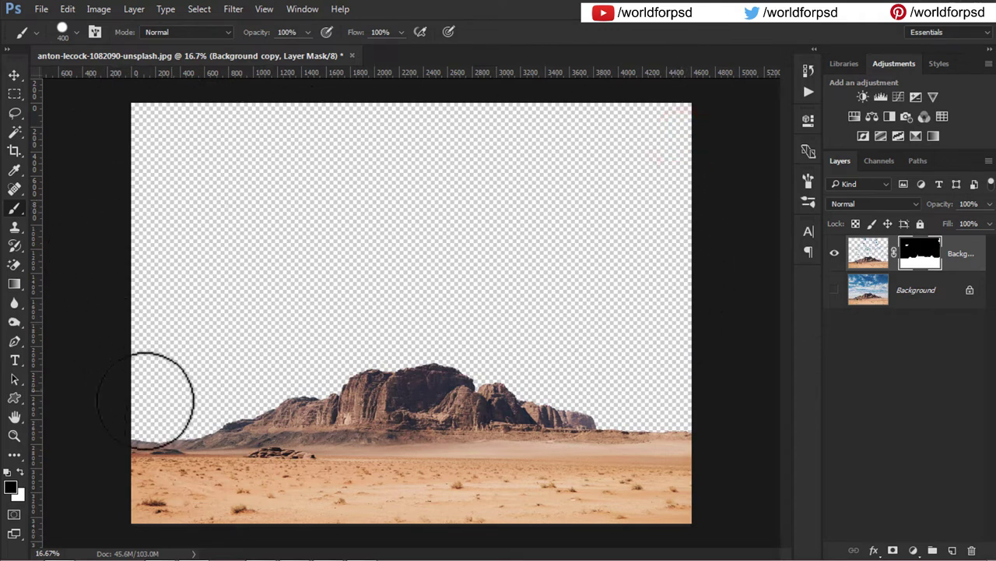
Paint out the top-right residue and make the original Background layer visible again
click(304, 185)
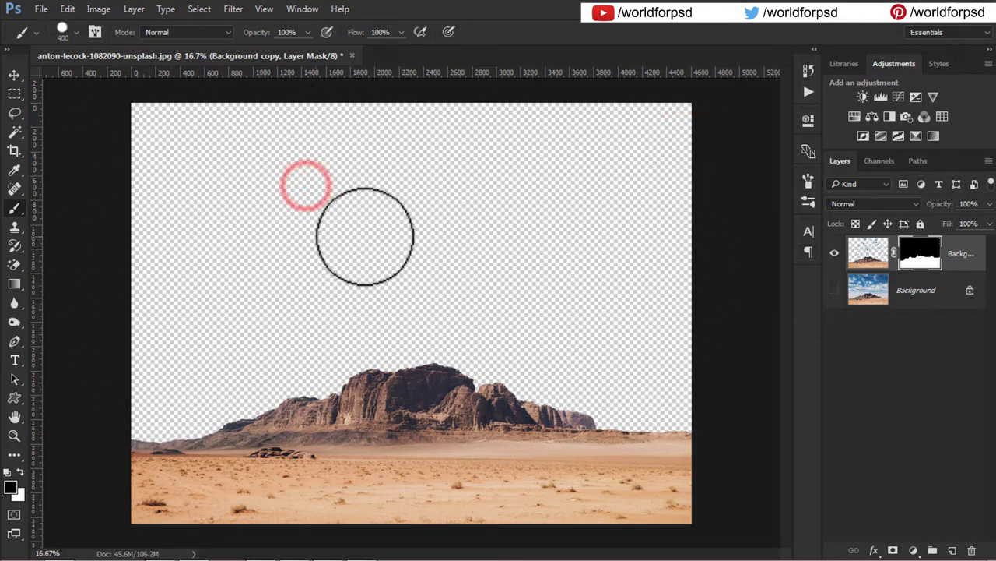
click(674, 104)
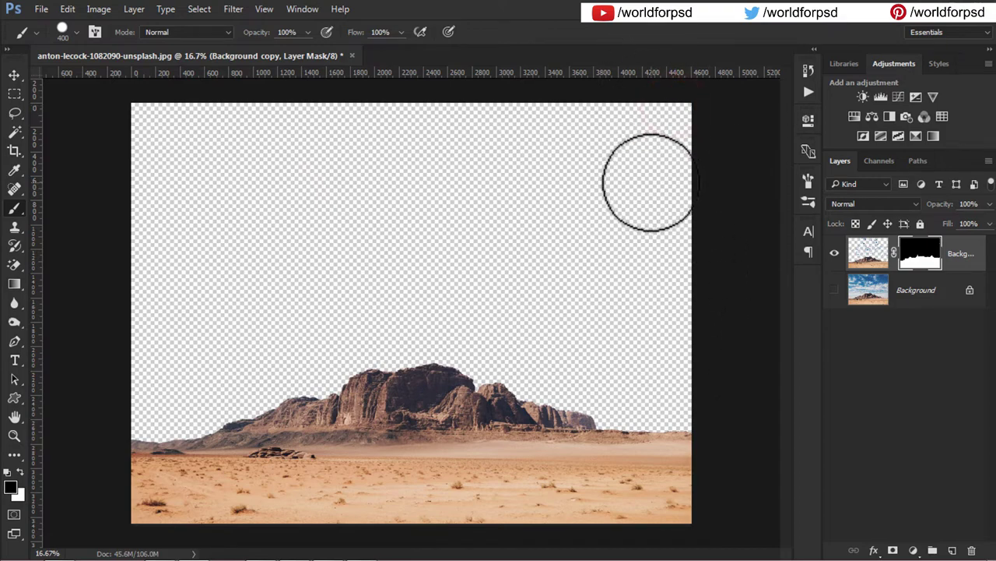
key(v)
click(834, 290)
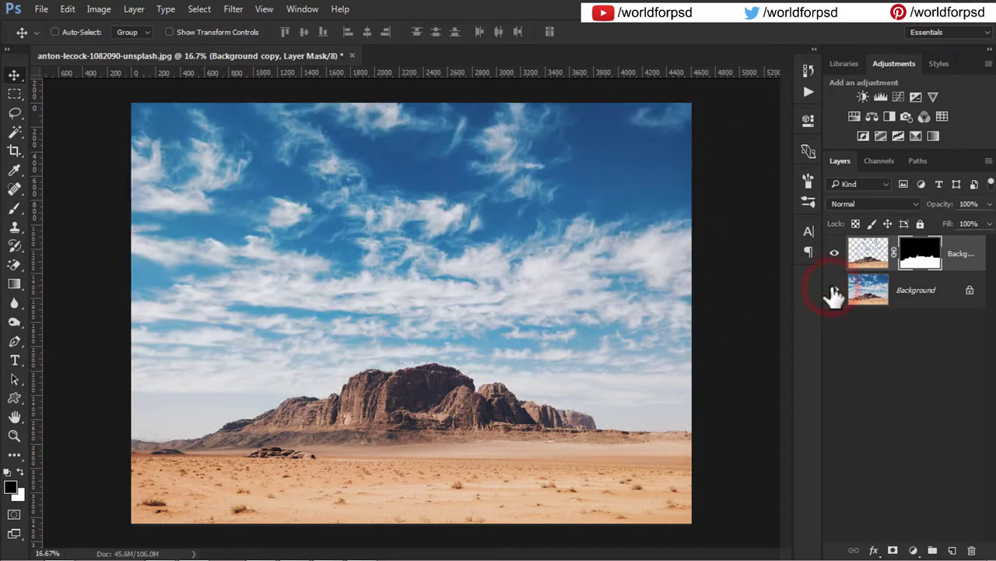
Hide Background, add an empty layer named 'sky' above it, and select the Gradient Tool
click(833, 290)
click(862, 290)
click(834, 291)
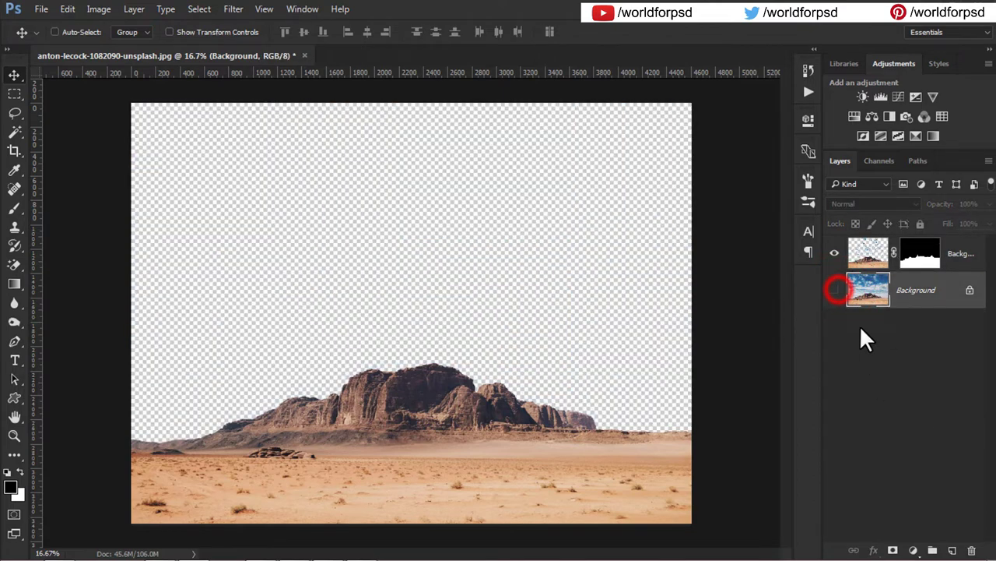
click(953, 552)
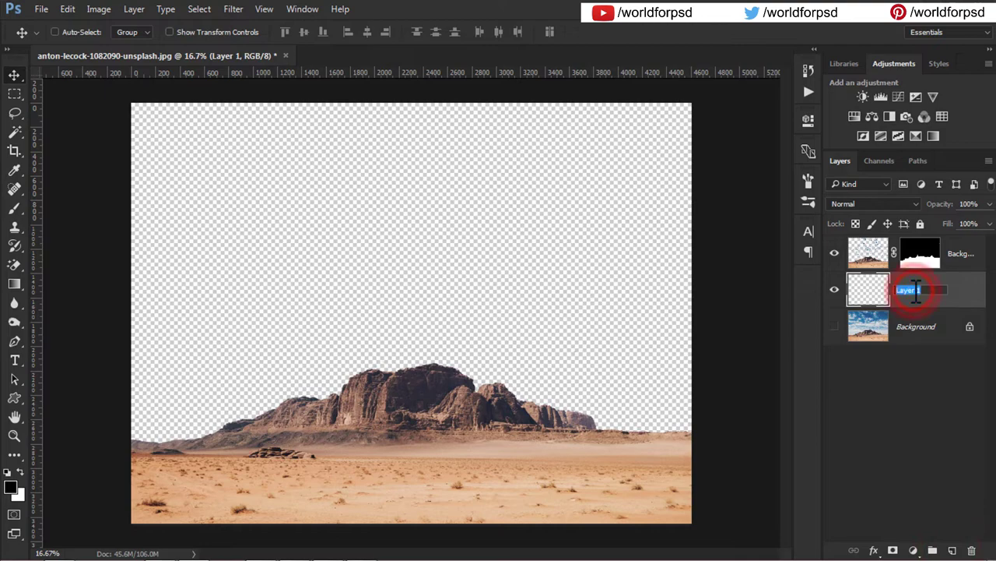
text(sky)
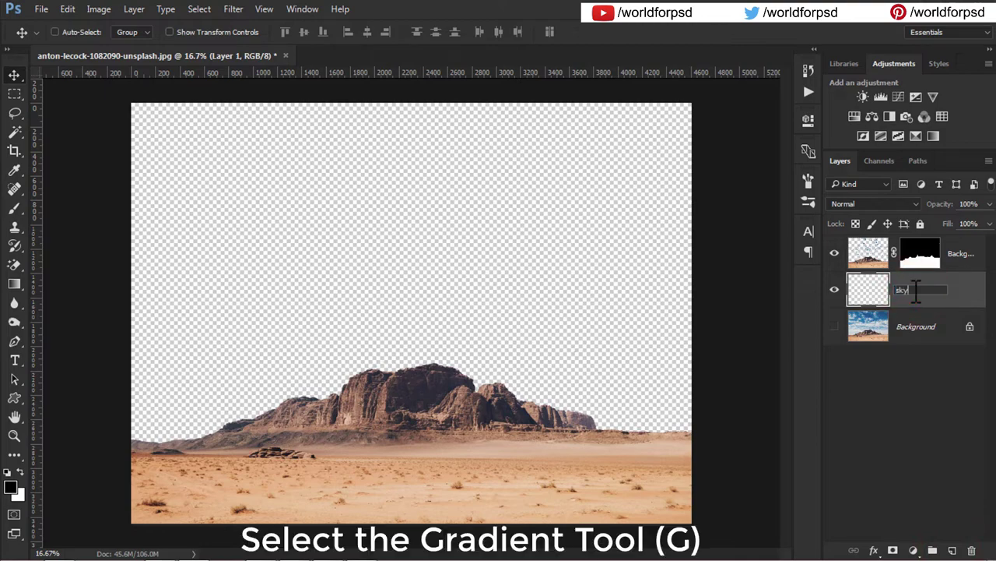
key(Return)
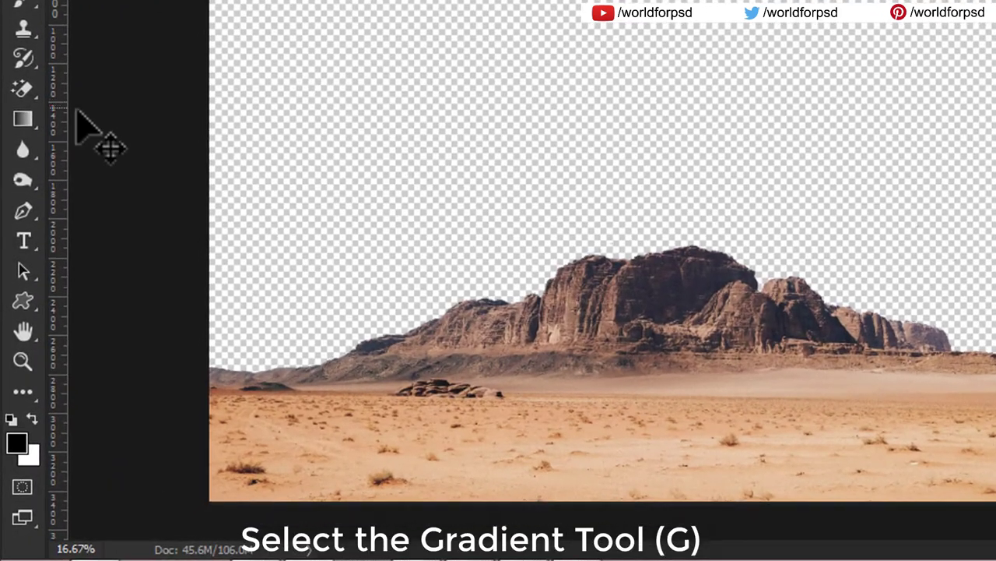
right_click(22, 119)
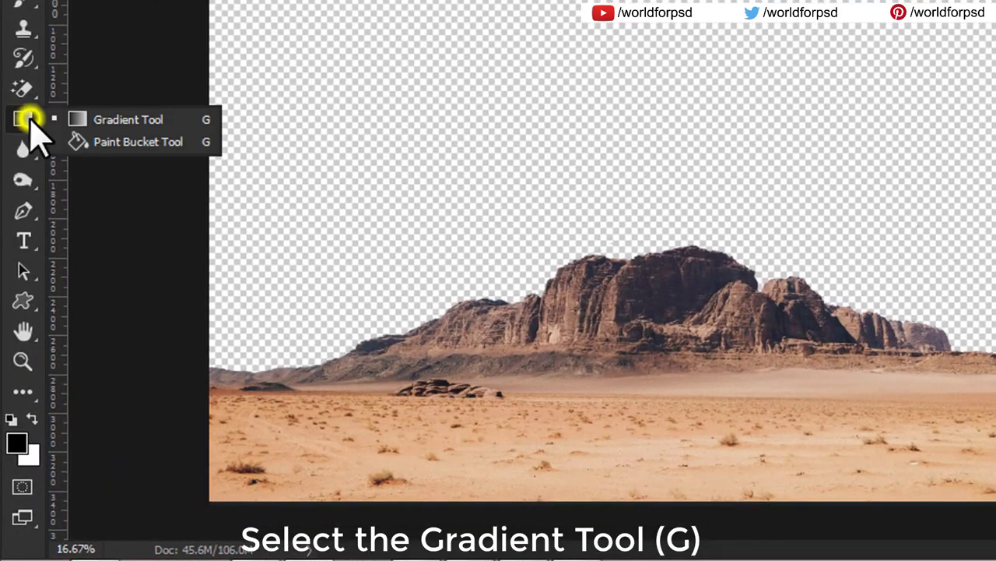
click(144, 125)
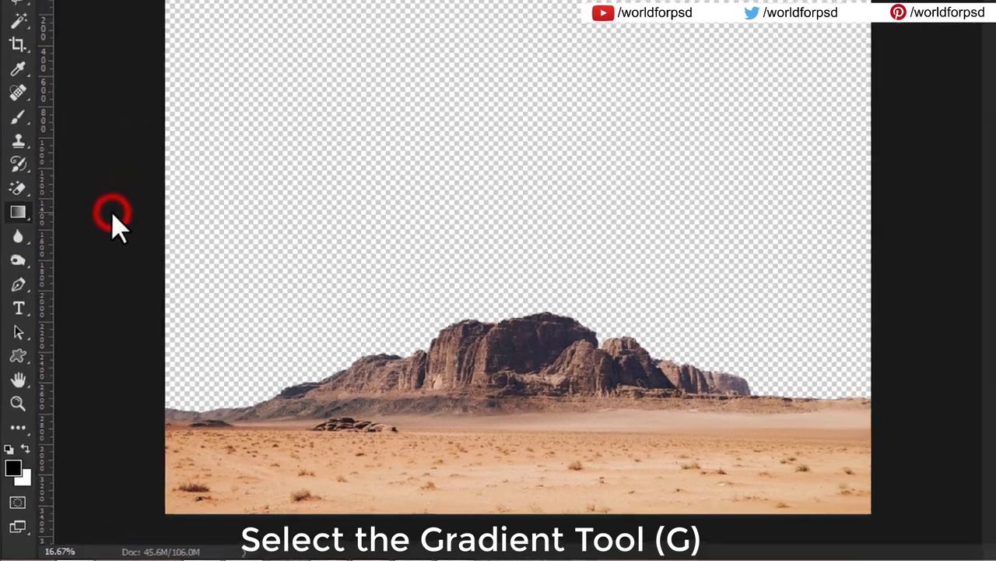
Set the foreground colour to blue 5484e6 and drag a blue-to-white gradient down to the horizon
click(12, 485)
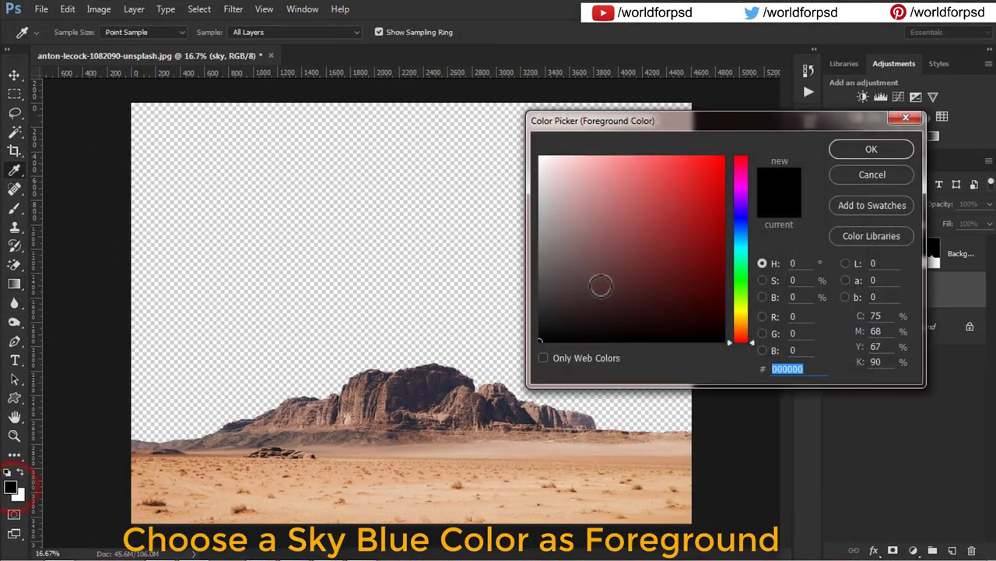
click(739, 216)
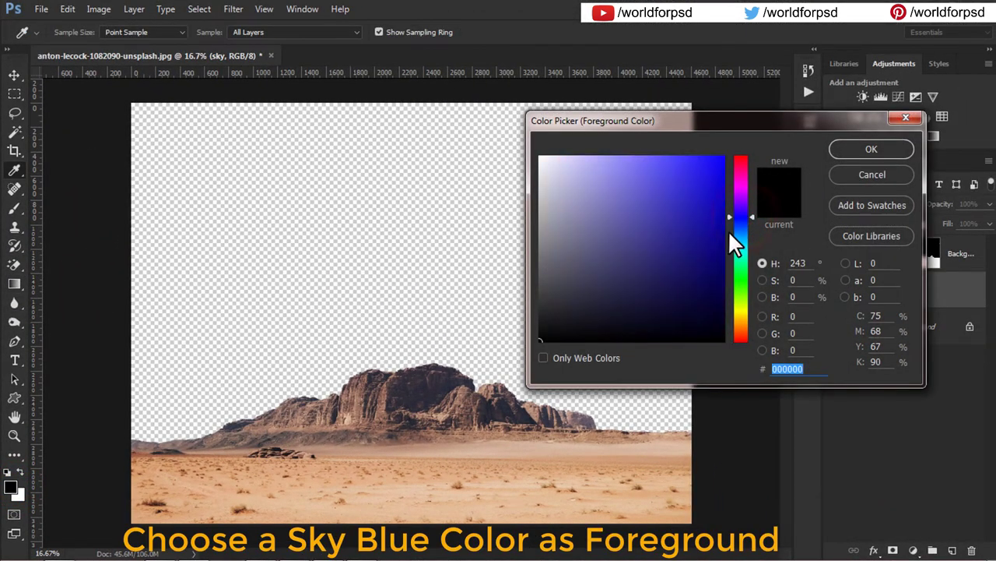
click(737, 229)
click(658, 174)
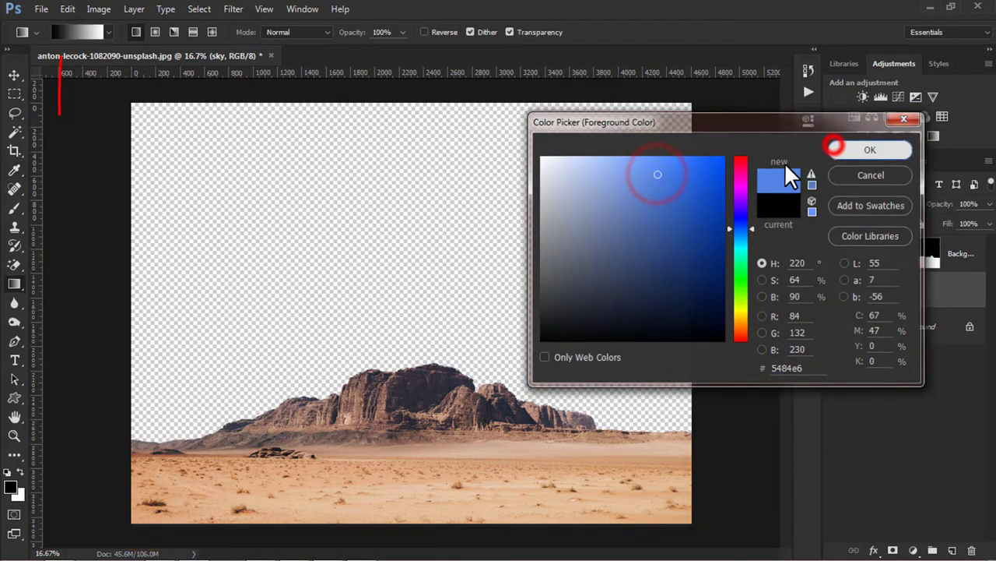
click(834, 147)
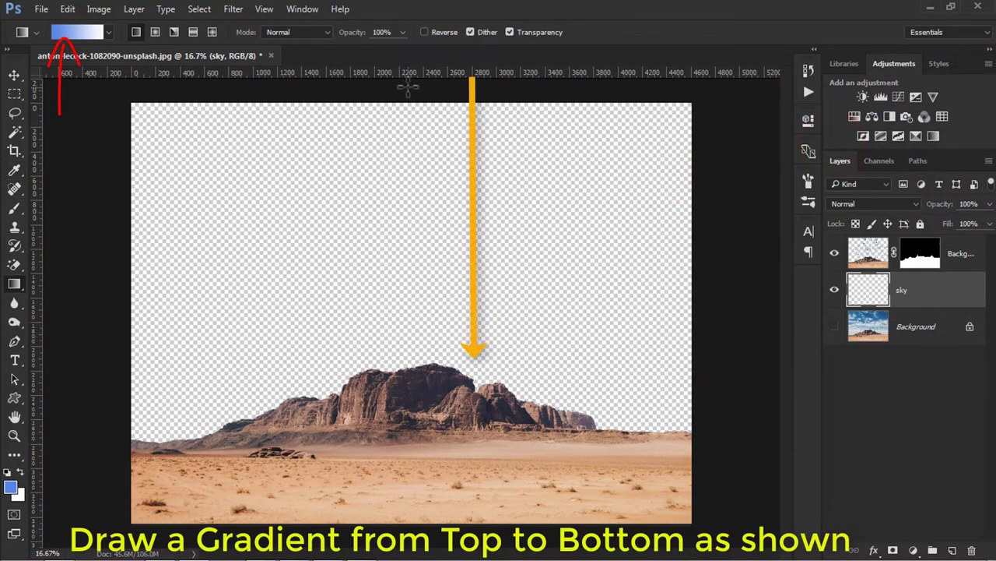
drag(408, 87, 414, 442)
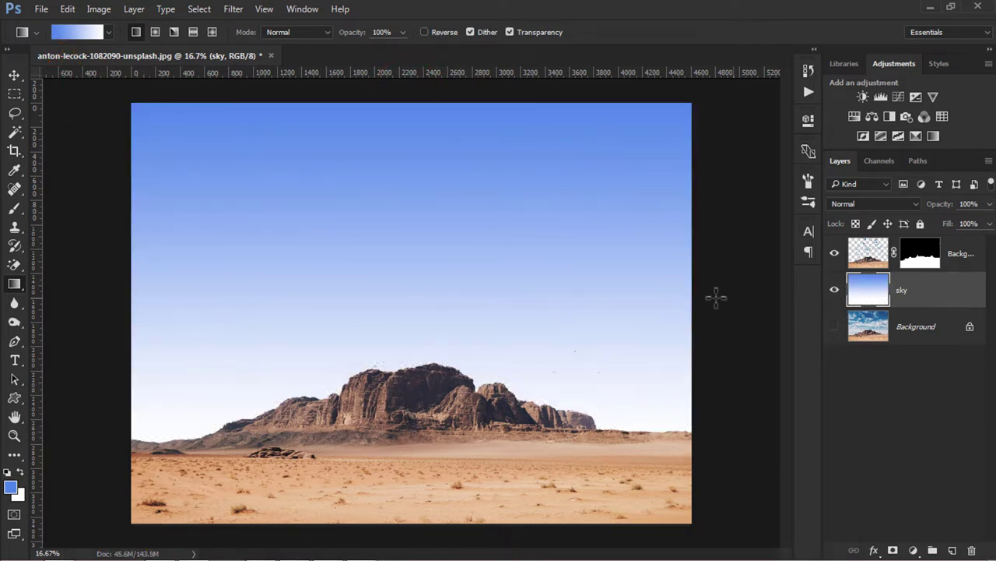
key(v)
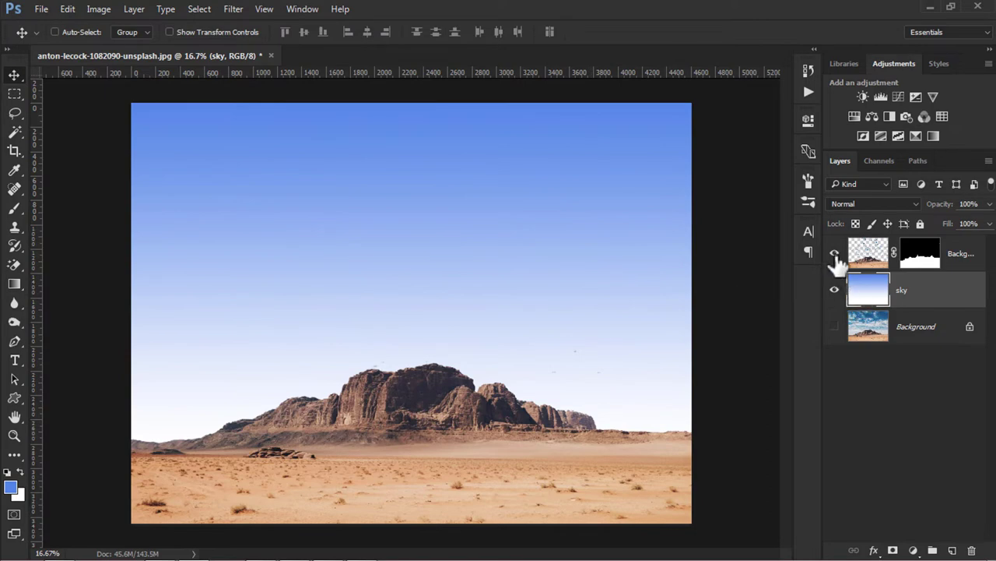
click(834, 289)
click(834, 290)
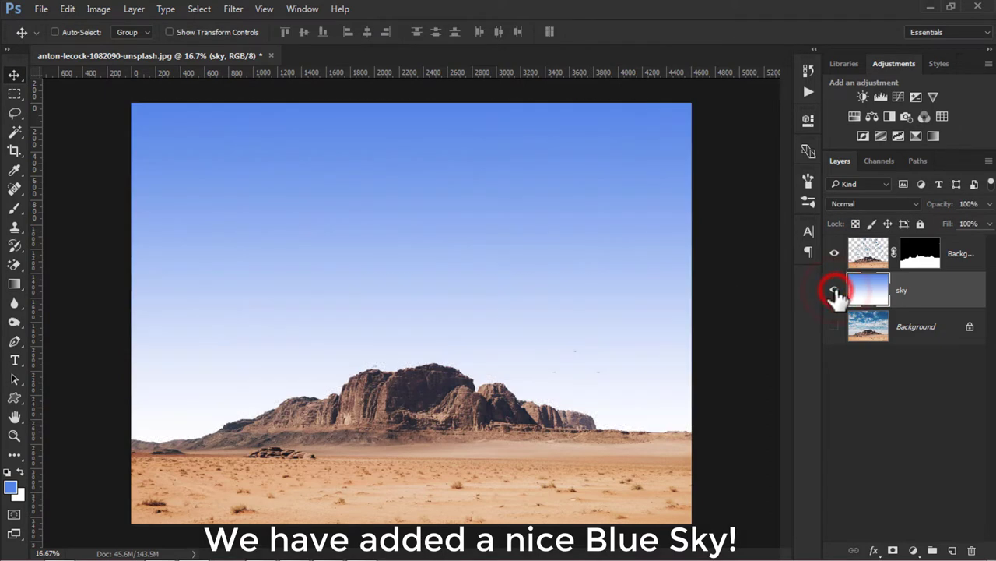